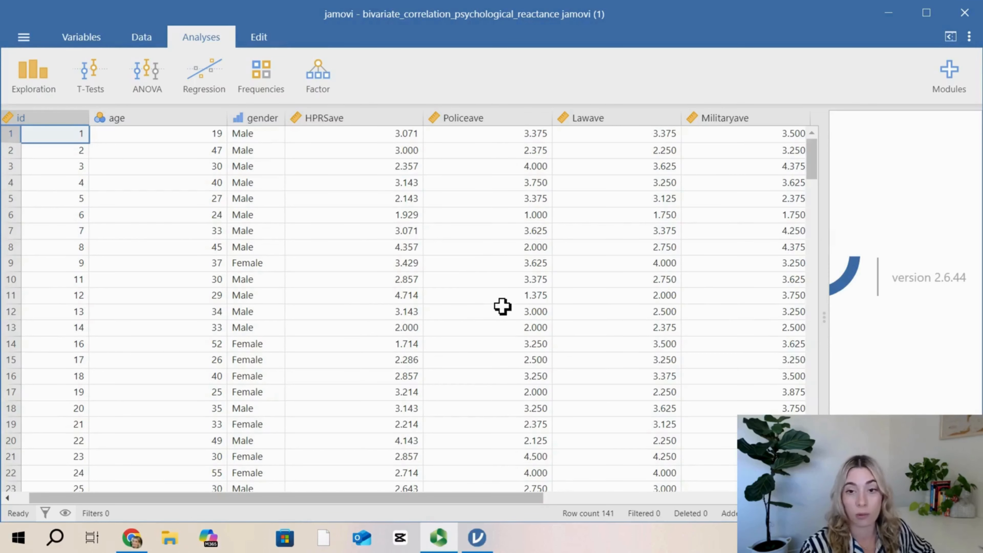
Step: Look through the data set's variables and rows, from the first participants down to the last and back
{"action": "scroll", "coordinate": [687, 311], "scroll_direction": "right", "scroll_amount": 1}
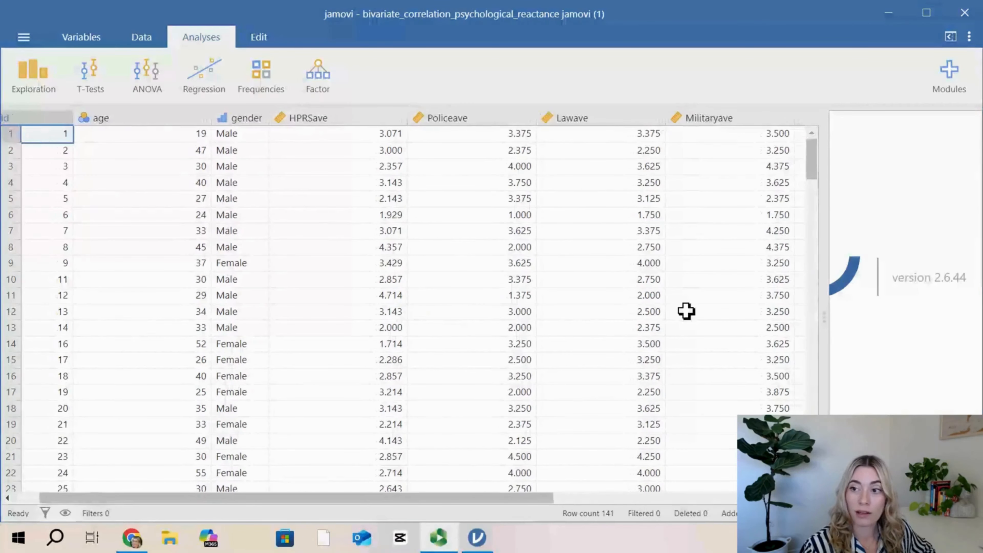
{"action": "scroll", "coordinate": [687, 312], "scroll_direction": "down", "scroll_amount": 5}
{"action": "scroll", "coordinate": [686, 311], "scroll_direction": "down", "scroll_amount": 10}
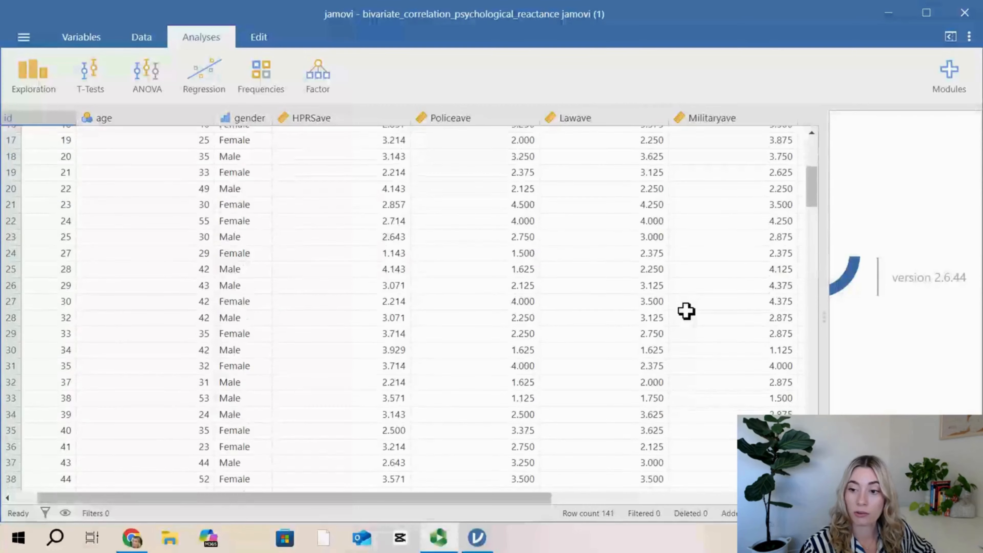
{"action": "scroll", "coordinate": [686, 311], "scroll_direction": "down", "scroll_amount": 10}
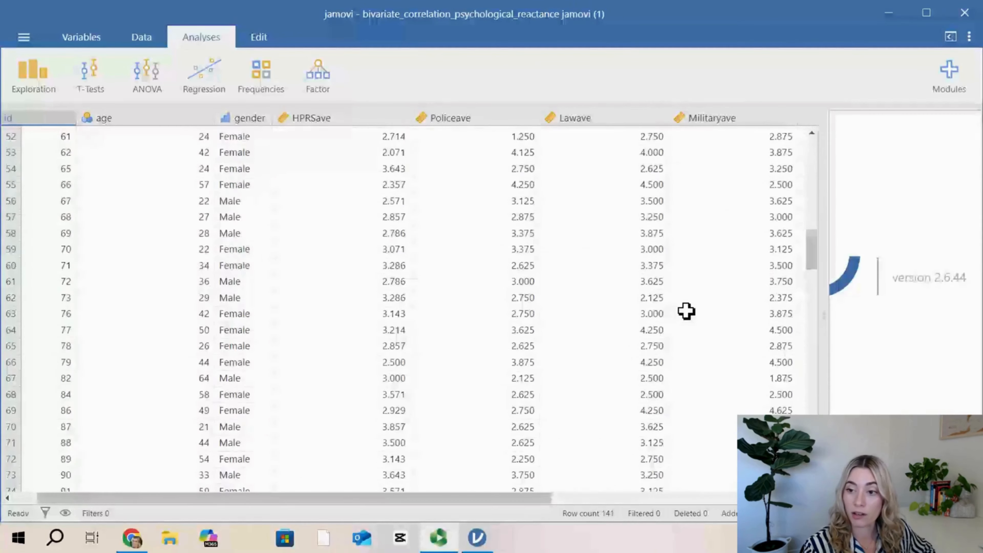
{"action": "scroll", "coordinate": [686, 311], "scroll_direction": "down", "scroll_amount": 5}
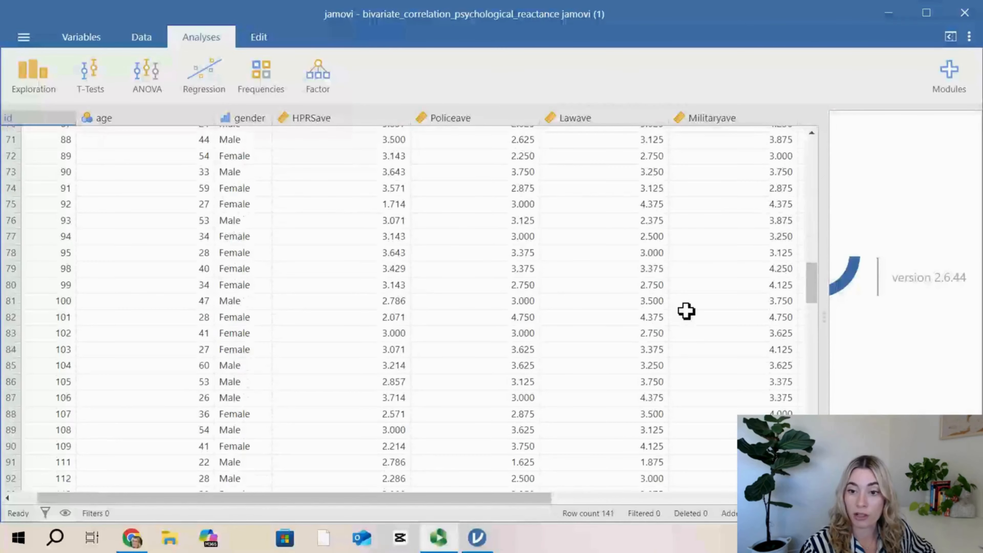
{"action": "scroll", "coordinate": [686, 311], "scroll_direction": "down", "scroll_amount": 11}
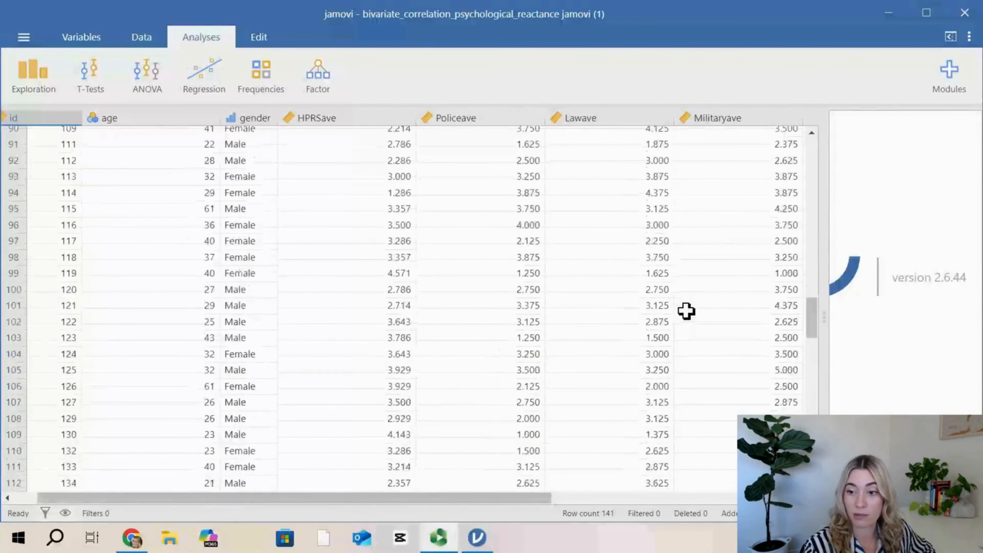
{"action": "scroll", "coordinate": [706, 362], "scroll_direction": "up", "scroll_amount": 20}
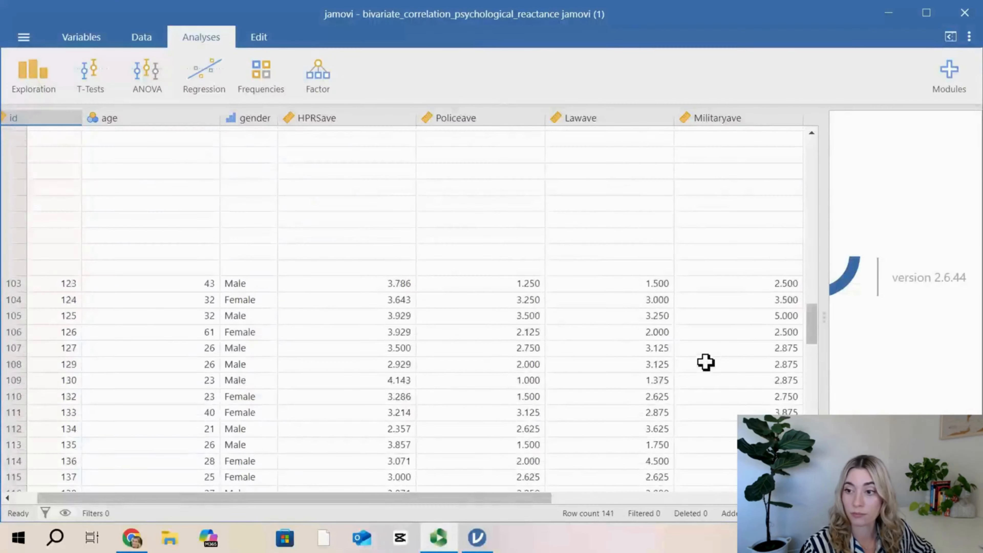
{"action": "scroll", "coordinate": [706, 362], "scroll_direction": "up", "scroll_amount": 4}
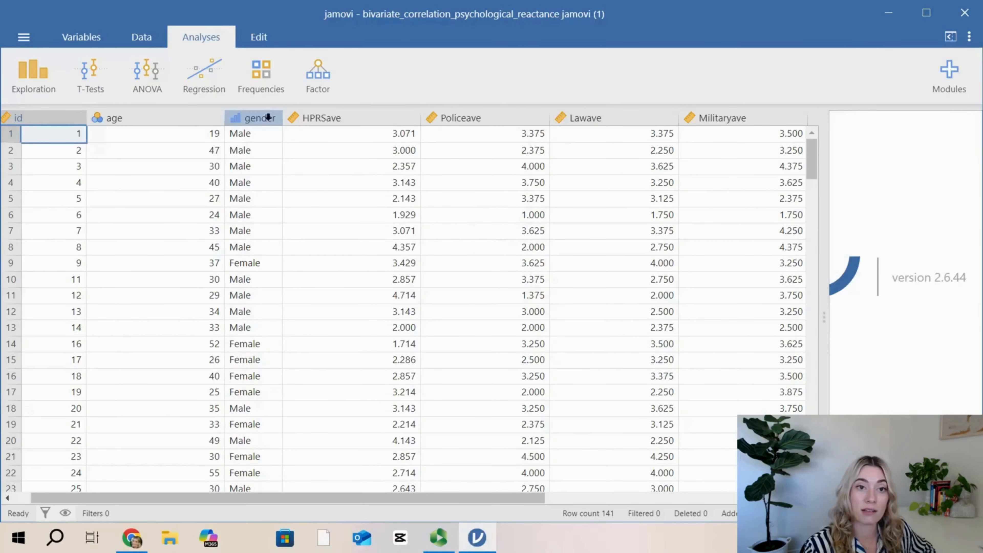
Step: Create a correlation matrix with the variables HPRSave, Policeave, Lawave and Militaryave
{"action": "left_click", "coordinate": [206, 71]}
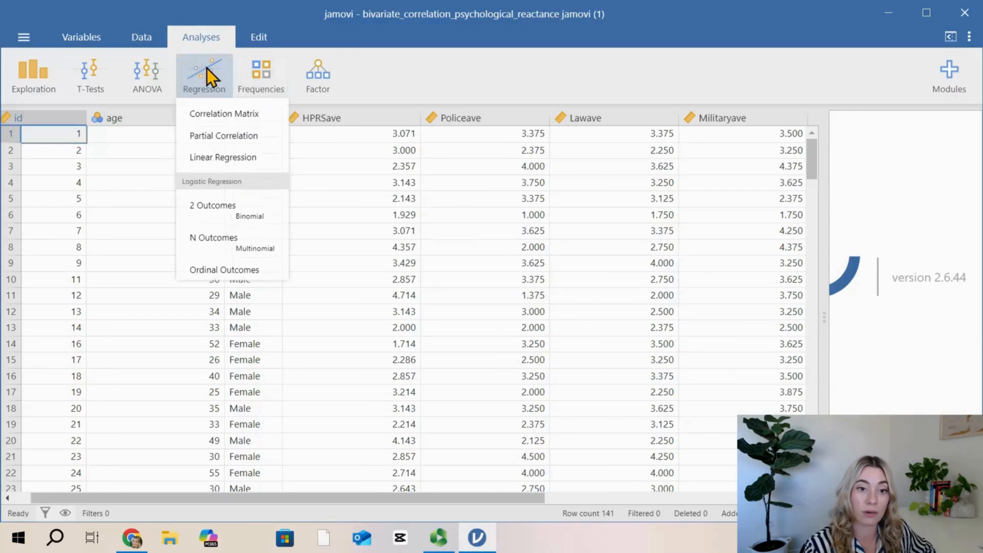
{"action": "left_click", "coordinate": [224, 113]}
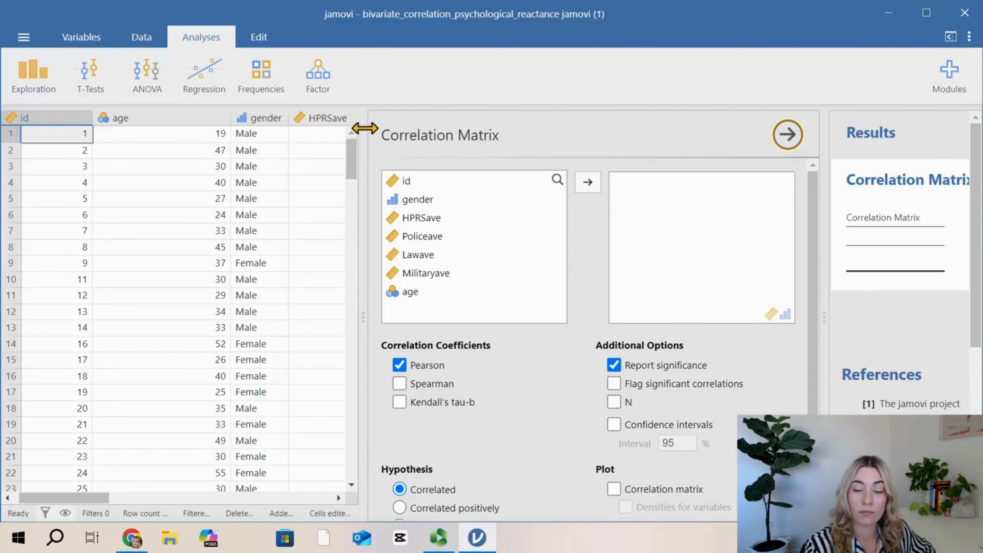
{"action": "left_click_drag", "start_coordinate": [362, 127], "coordinate": [66, 117]}
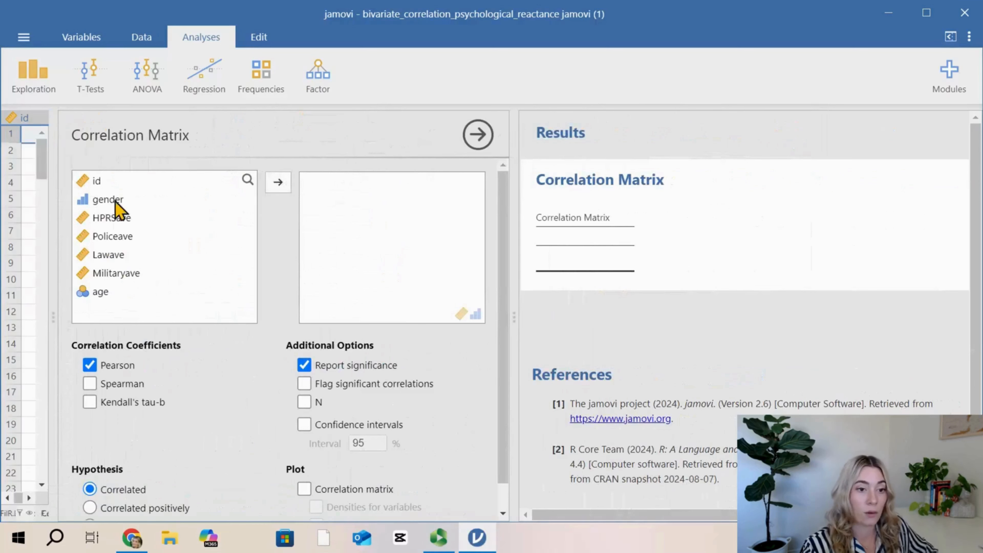
{"action": "left_click", "coordinate": [123, 219]}
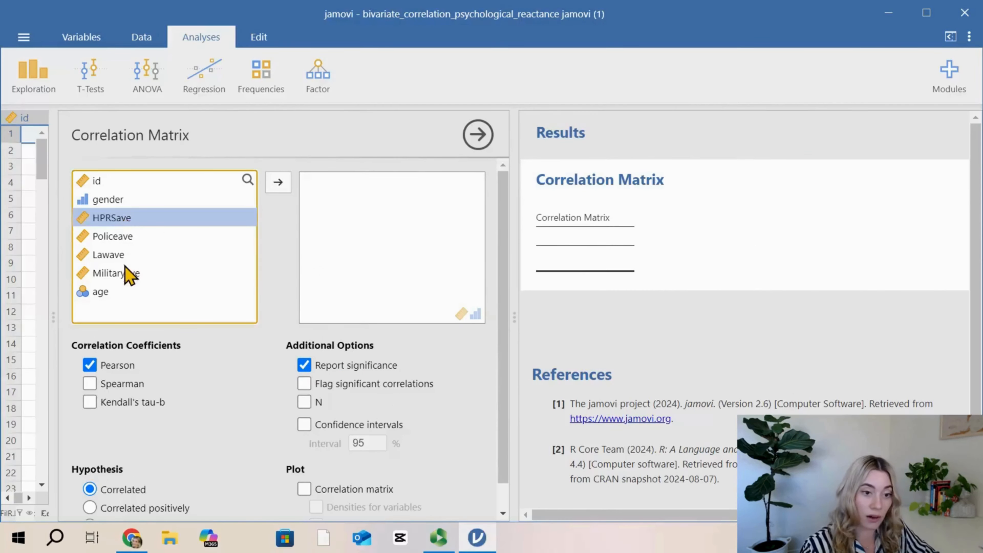
{"action": "left_click", "coordinate": [127, 273], "text": "shift"}
{"action": "left_click", "coordinate": [287, 185]}
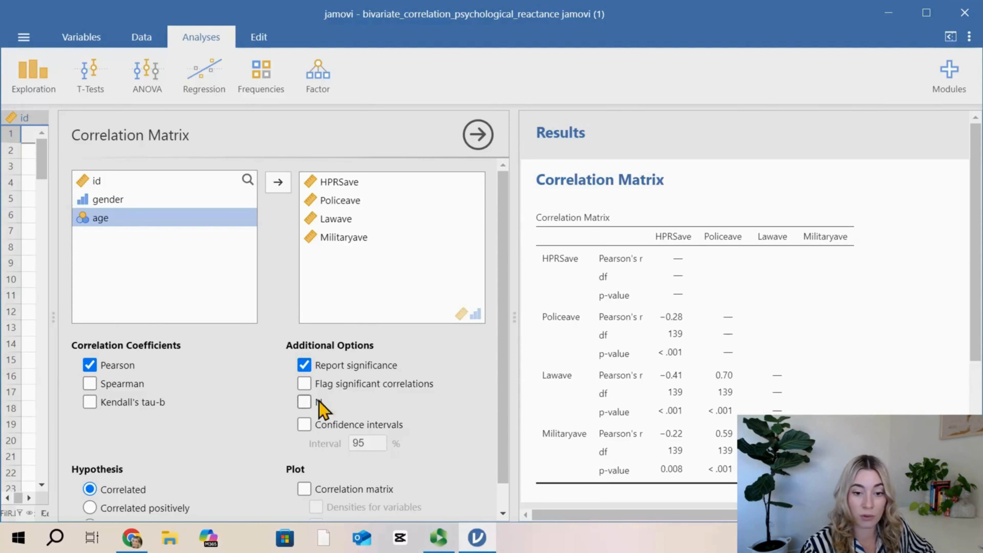
Step: Add the sample size (N) and 95% confidence intervals to the correlation matrix
{"action": "left_click", "coordinate": [306, 402]}
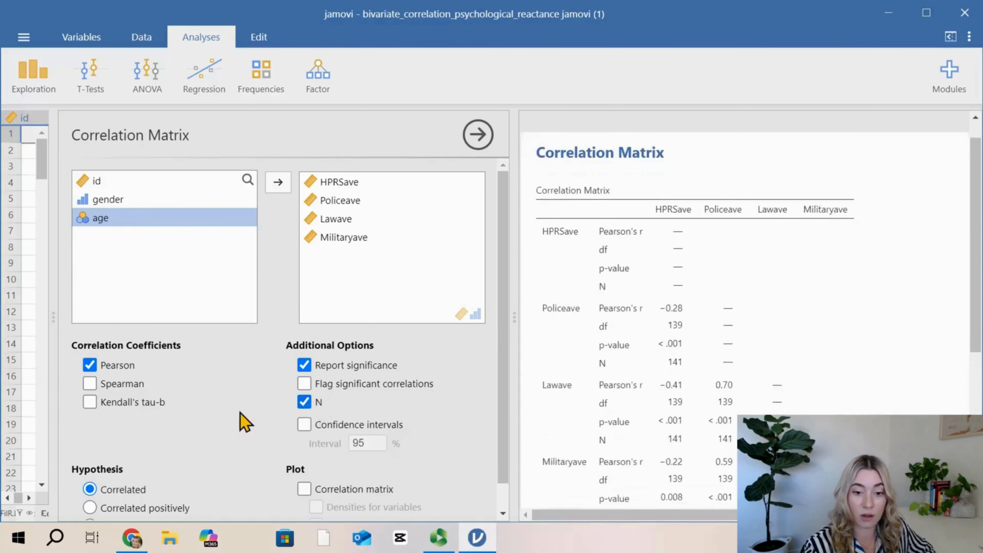
{"action": "scroll", "coordinate": [244, 422], "scroll_direction": "down", "scroll_amount": 1}
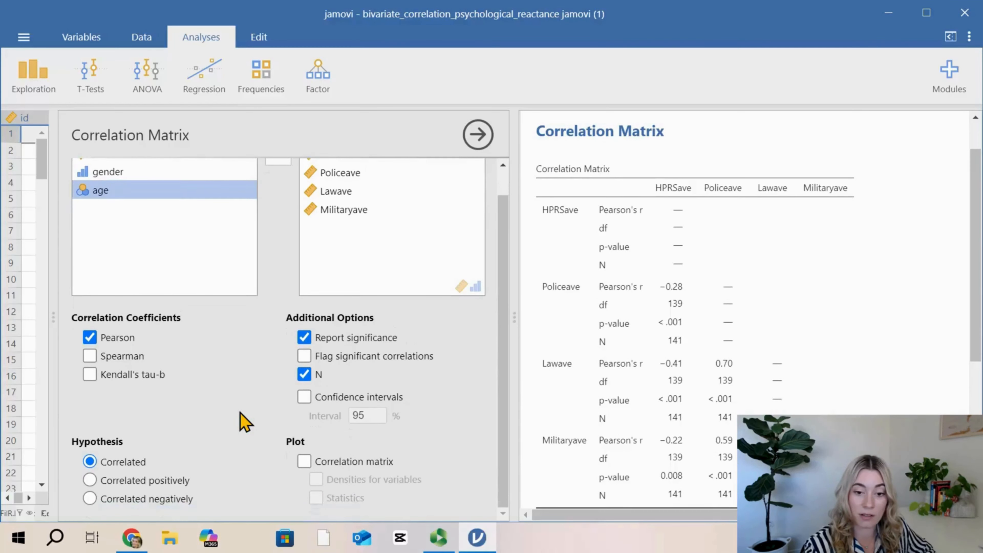
{"action": "left_click", "coordinate": [305, 399]}
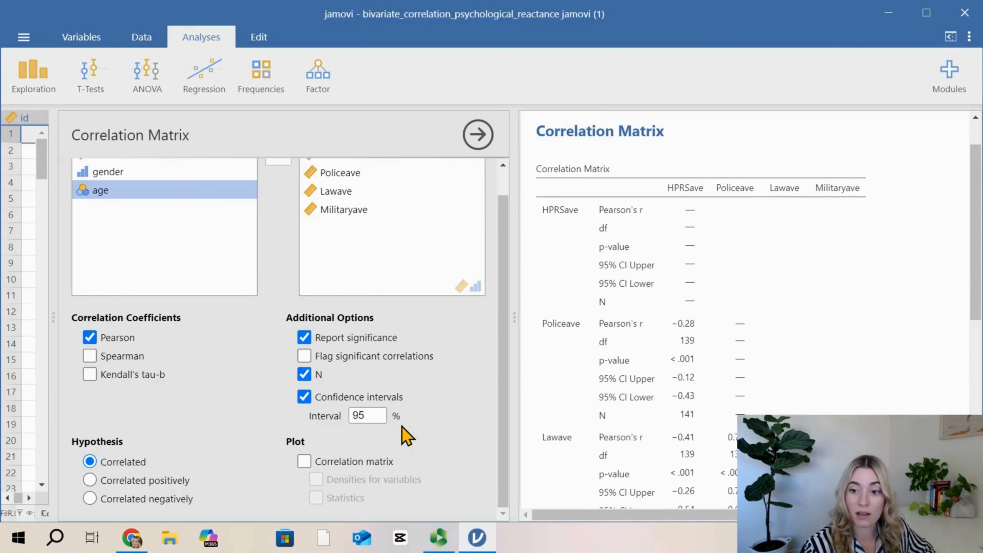
Step: Widen the results area and examine the coefficients, p-values and confidence intervals for every variable pair in the correlation matrix
{"action": "left_click_drag", "start_coordinate": [515, 264], "coordinate": [466, 264]}
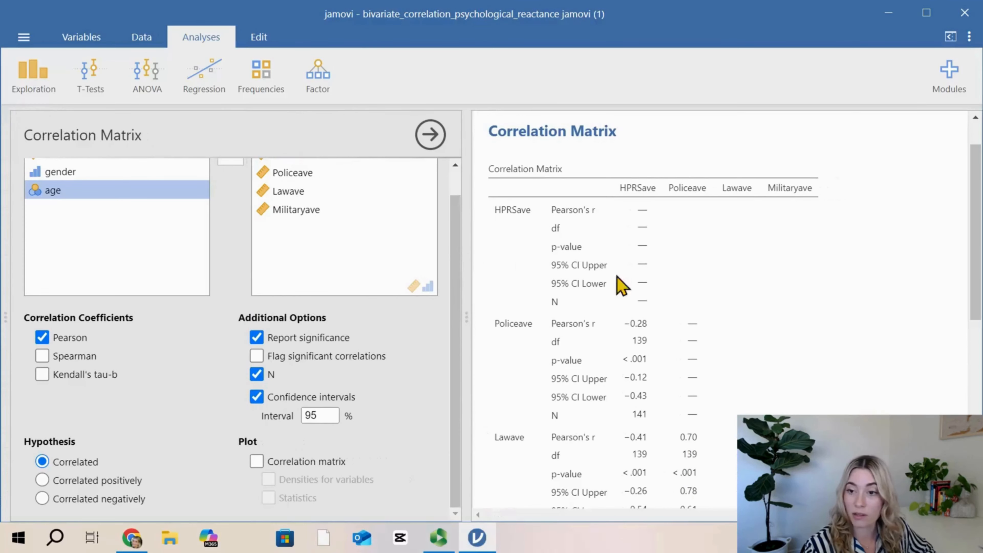
{"action": "scroll", "coordinate": [791, 384], "scroll_direction": "down", "scroll_amount": 1}
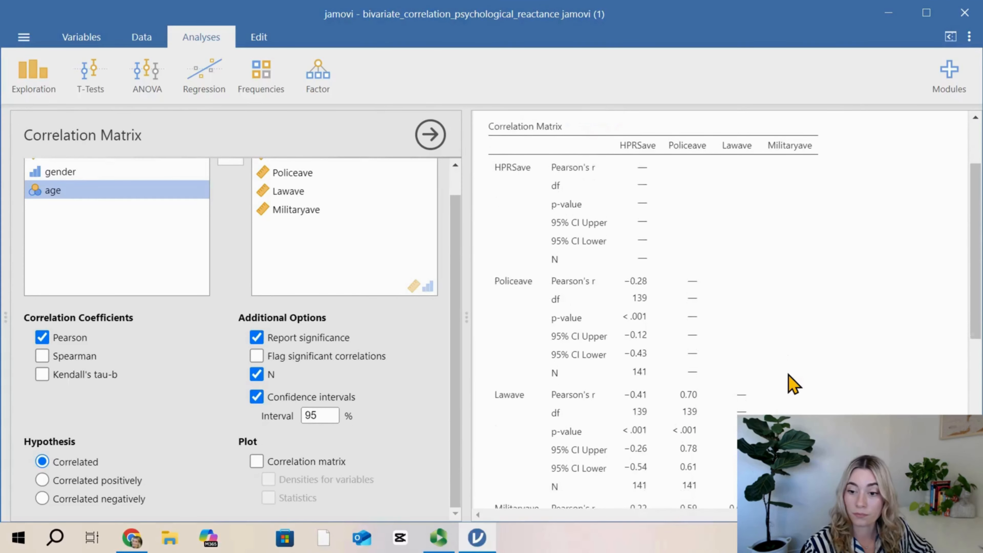
{"action": "scroll", "coordinate": [792, 383], "scroll_direction": "down", "scroll_amount": 1}
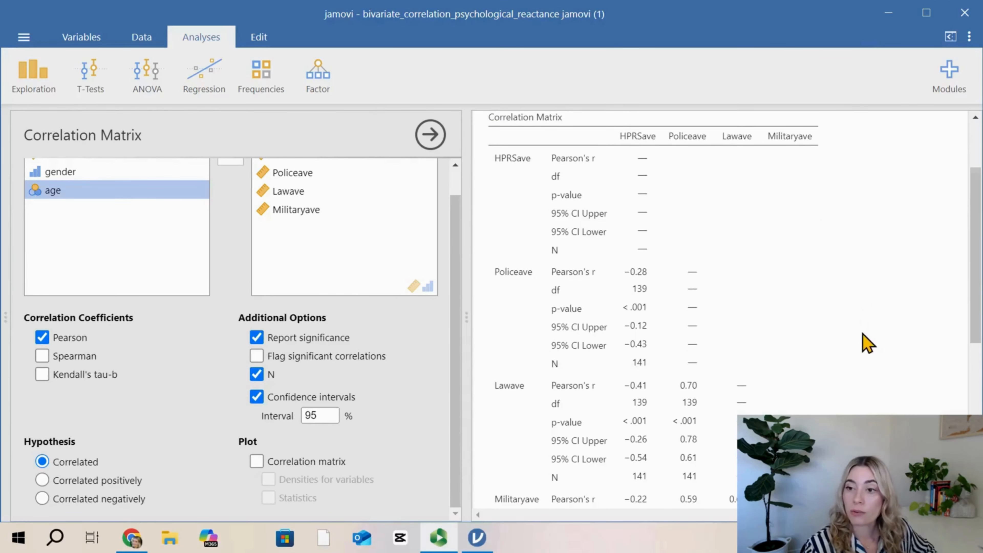
{"action": "scroll", "coordinate": [867, 357], "scroll_direction": "down", "scroll_amount": 1}
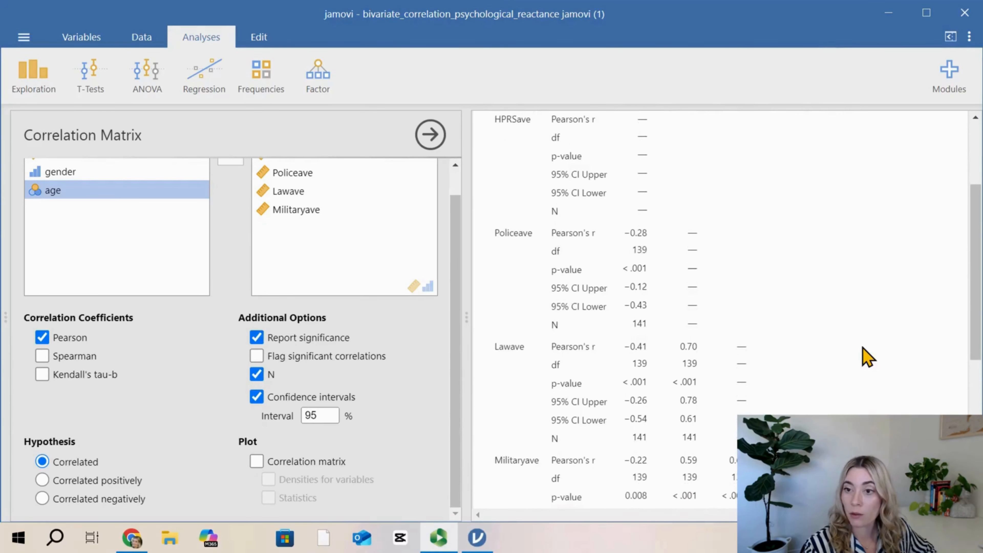
{"action": "scroll", "coordinate": [867, 357], "scroll_direction": "up", "scroll_amount": 1}
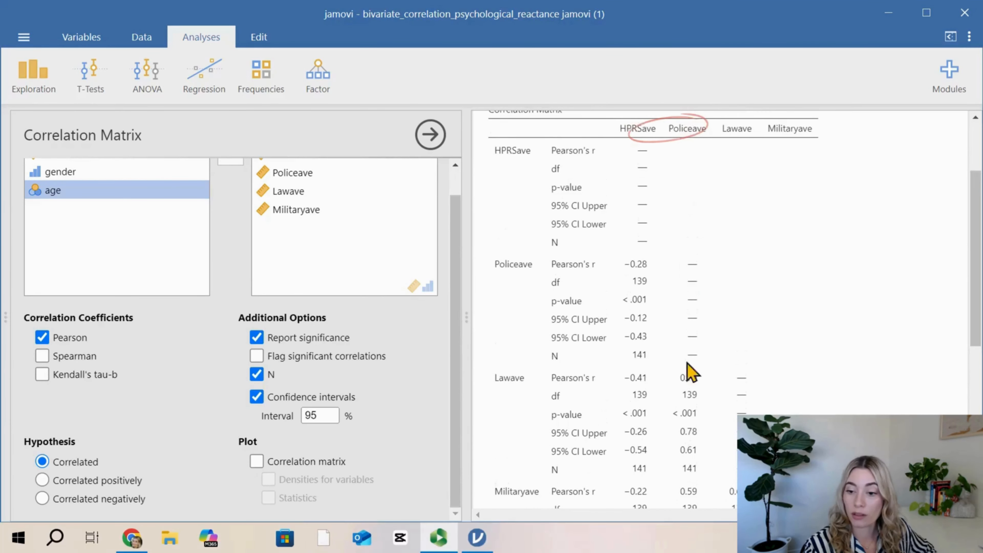
{"action": "scroll", "coordinate": [690, 426], "scroll_direction": "down", "scroll_amount": 2}
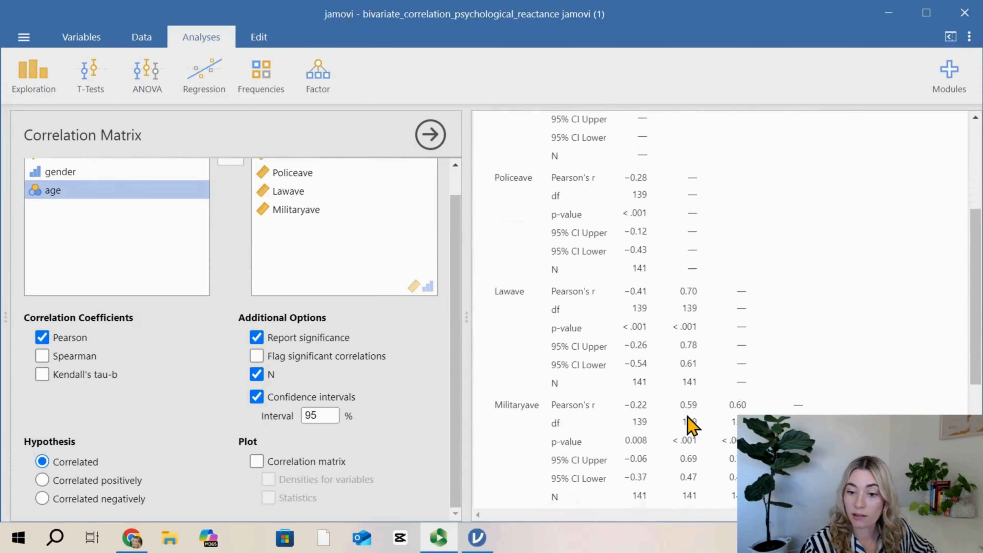
{"action": "scroll", "coordinate": [690, 426], "scroll_direction": "down", "scroll_amount": 1}
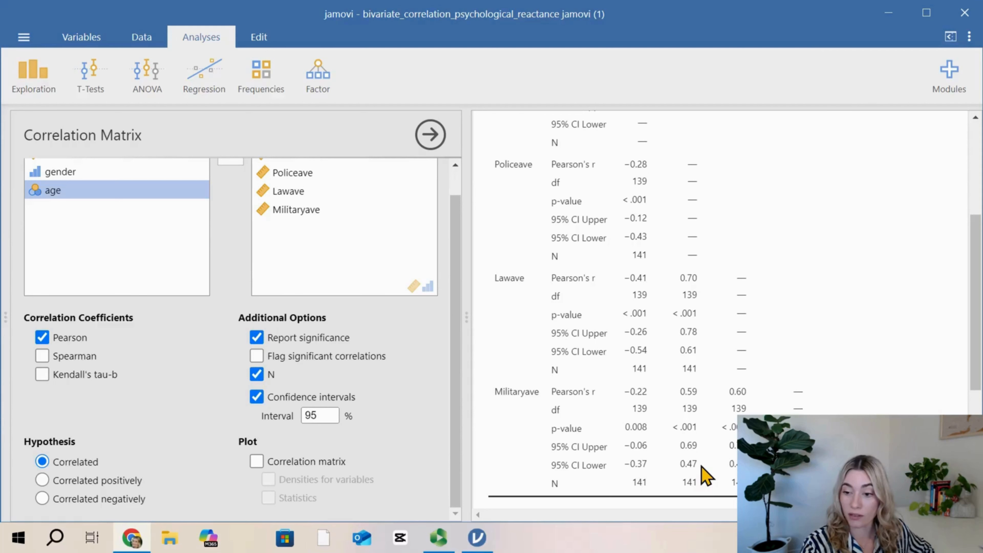
Step: Add a correlation matrix plot to the analysis, without densities or statistics
{"action": "left_click", "coordinate": [204, 138]}
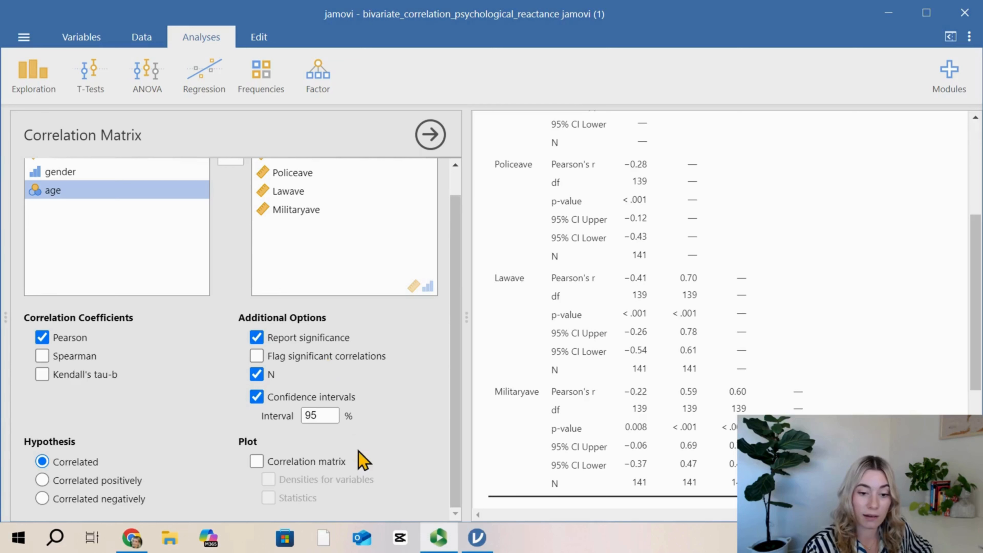
{"action": "left_click", "coordinate": [256, 460]}
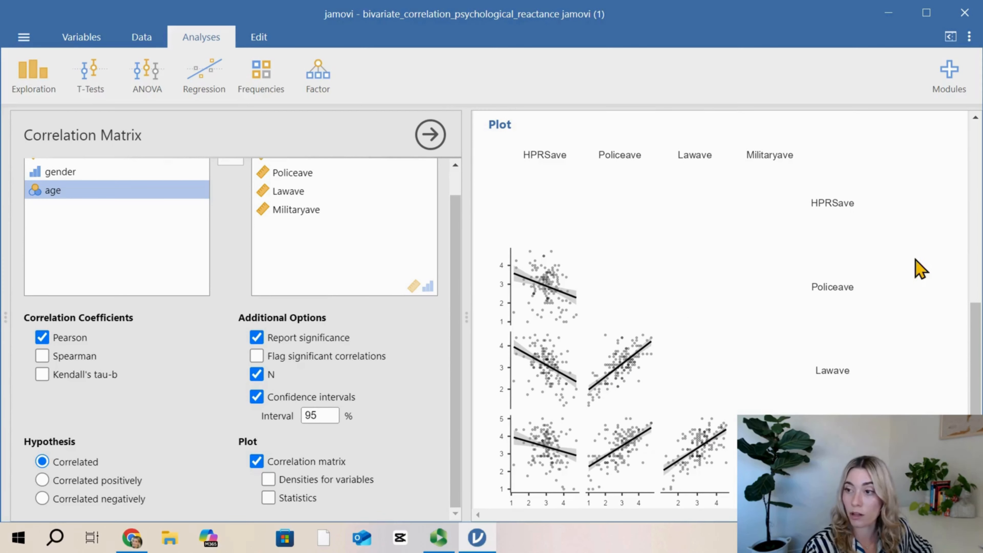
Step: Turn on syntax mode for the results and view the code shown above the correlation table
{"action": "left_click", "coordinate": [970, 38]}
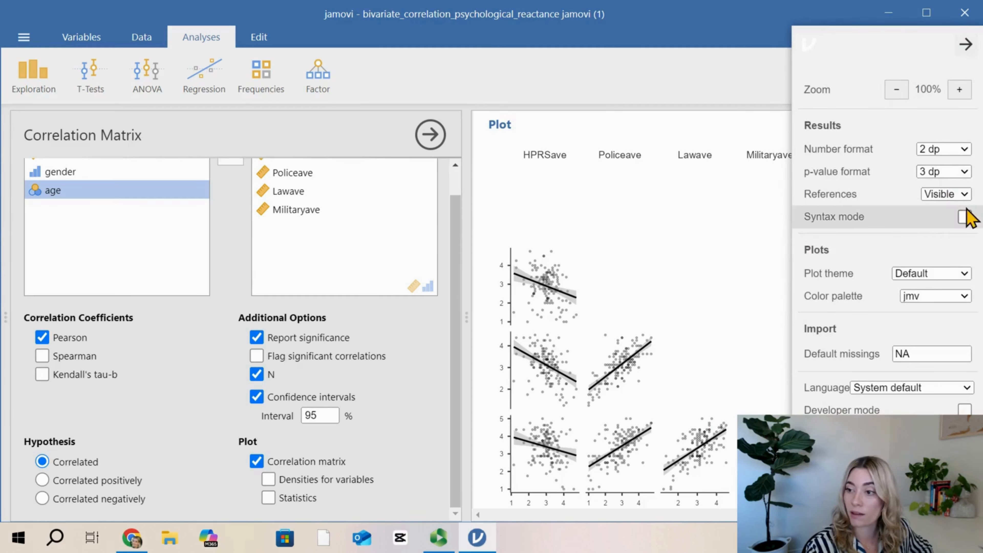
{"action": "left_click", "coordinate": [964, 217]}
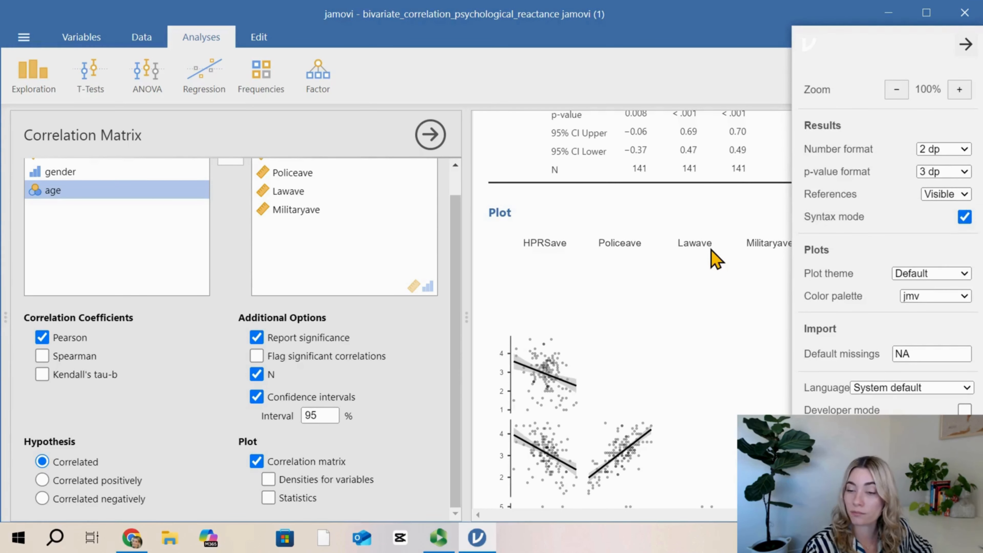
{"action": "scroll", "coordinate": [716, 259], "scroll_direction": "up", "scroll_amount": 10}
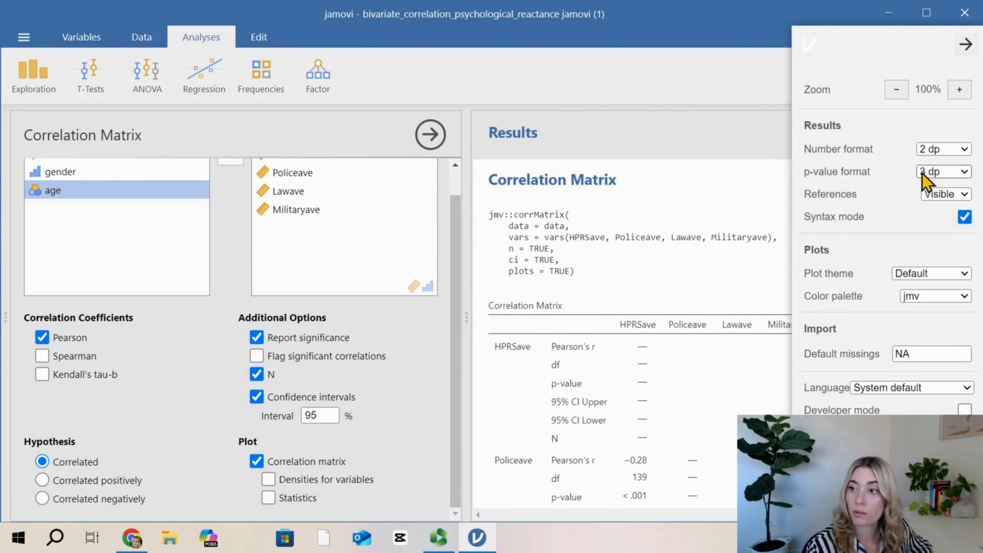
{"action": "left_click", "coordinate": [966, 44]}
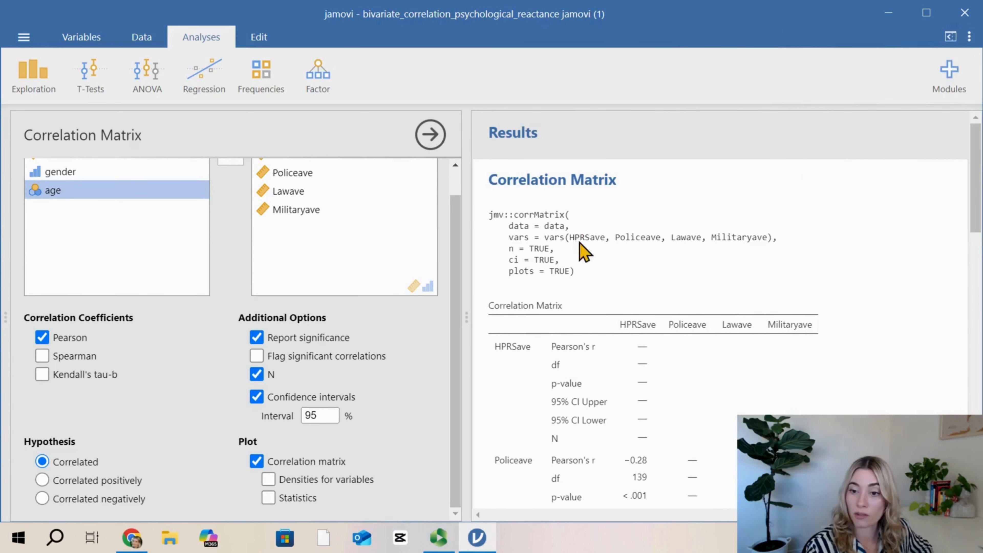
{"action": "scroll", "coordinate": [582, 281], "scroll_direction": "down", "scroll_amount": 1}
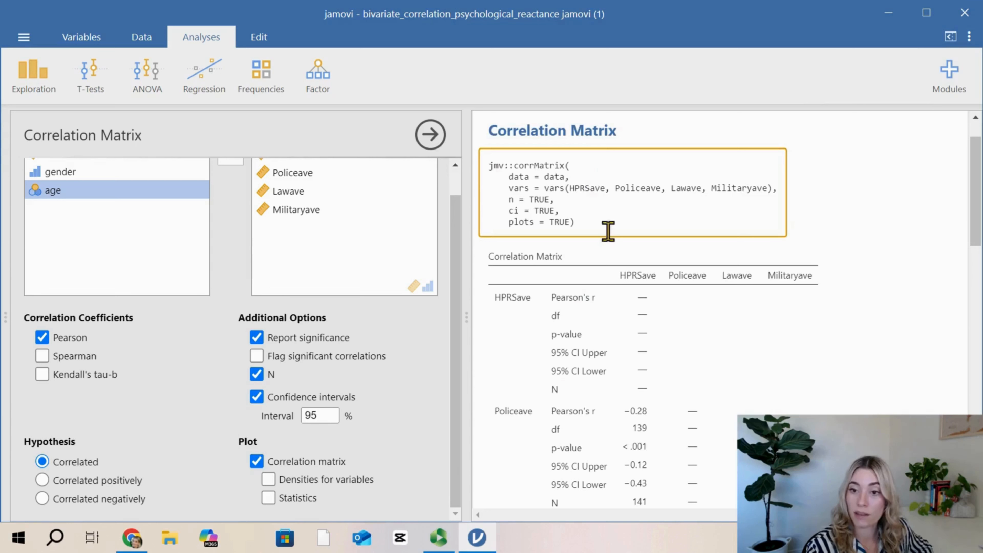